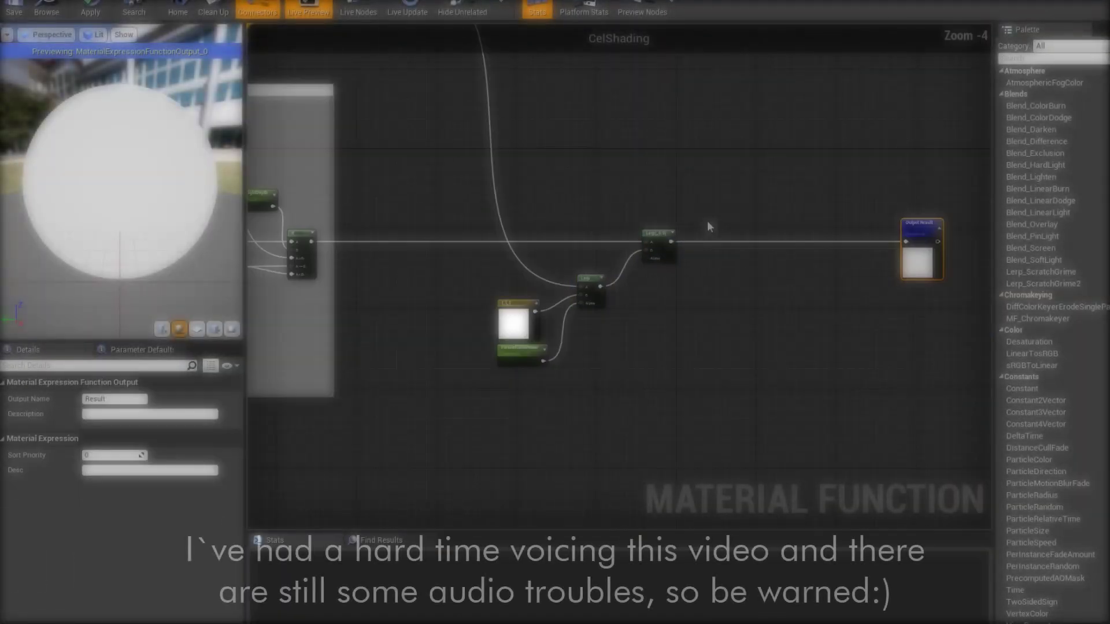
Add a Dot node near the Lerp for the Camera Vector–VertexNormalWS product
right_click_drag(706, 221, 436, 193)
scroll(435, 193, "up", 3)
right_click(544, 327)
type("dot")
key("Return")
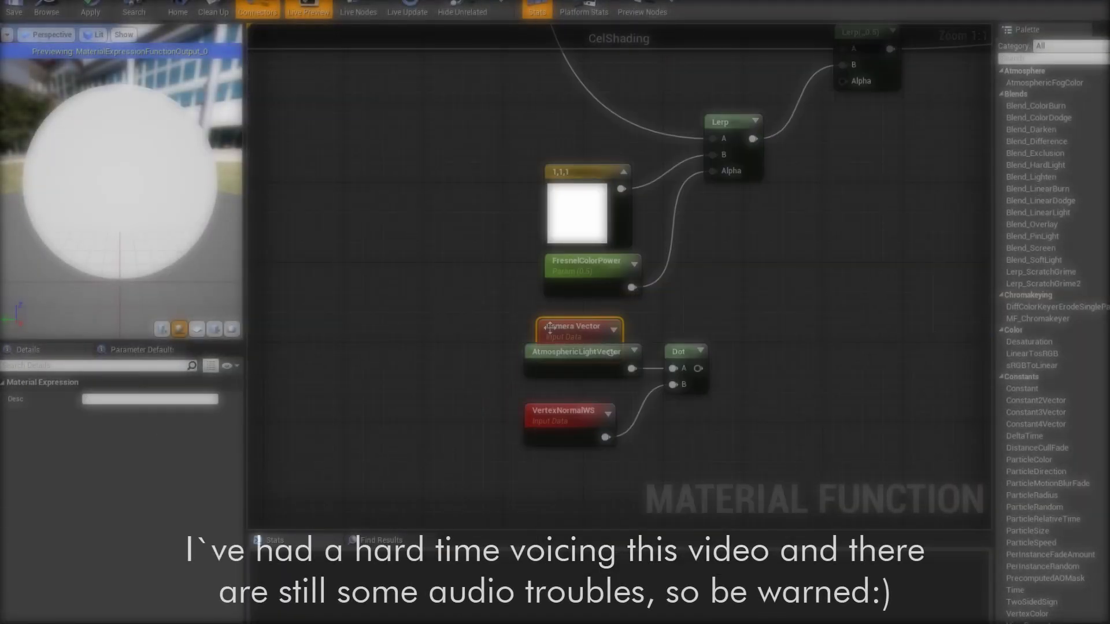
scroll(831, 295, "down", 5)
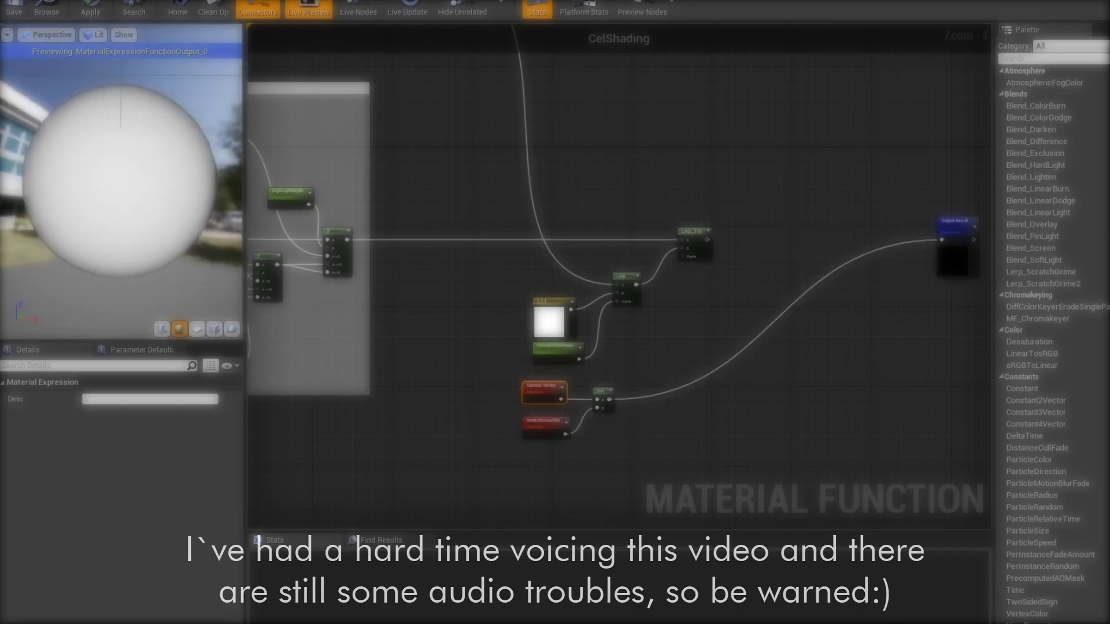
scroll(709, 440, "up", 5)
Feed the Dot result into a CheapContrast node with a new FresnelContrast scalar parameter
left_click_drag(509, 357, 549, 354)
type("cha")
key("BackSpace")
key("BackSpace")
type("heap")
key("Return")
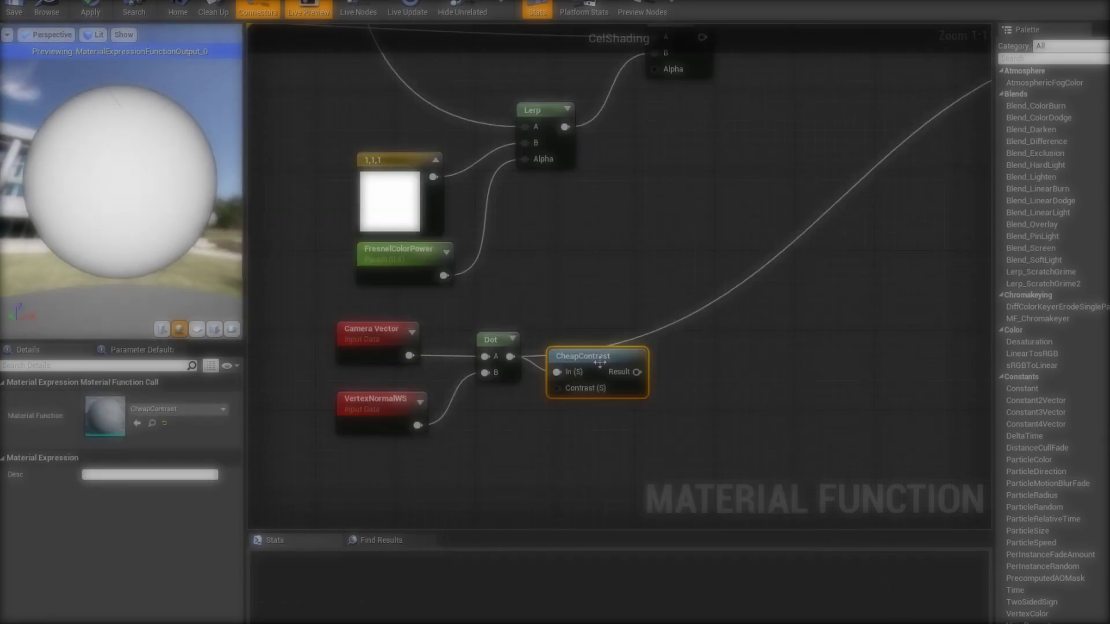
left_click(486, 404)
type("FresnelContrast")
key("Return")
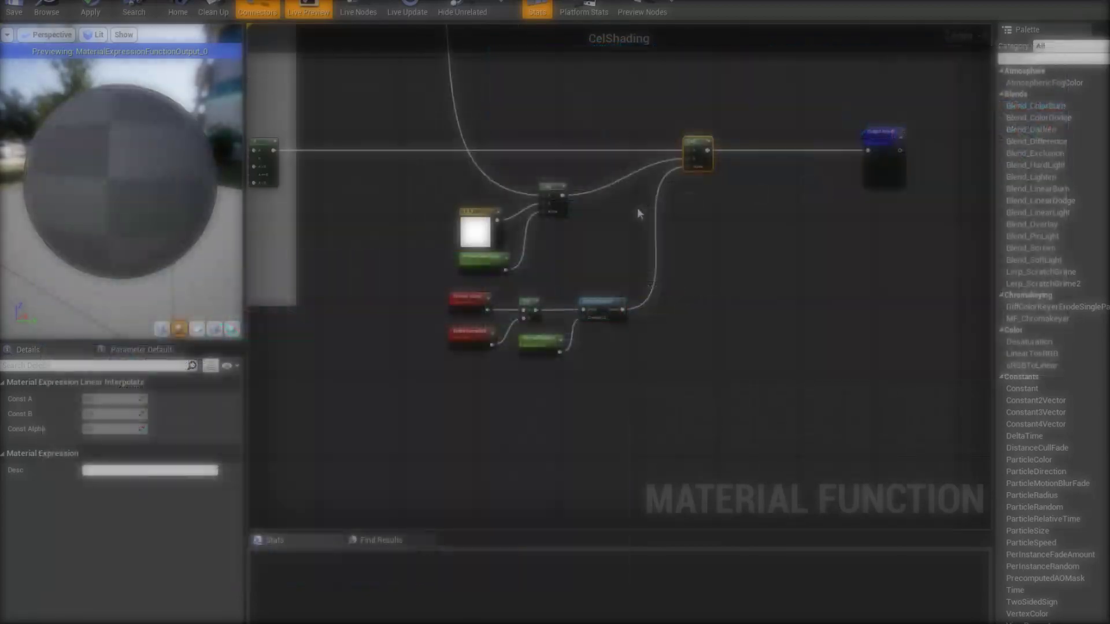
Wire CheapContrast's result through a reroute point into the Lerp Alpha
double_click(619, 194)
scroll(617, 330, "up", 3)
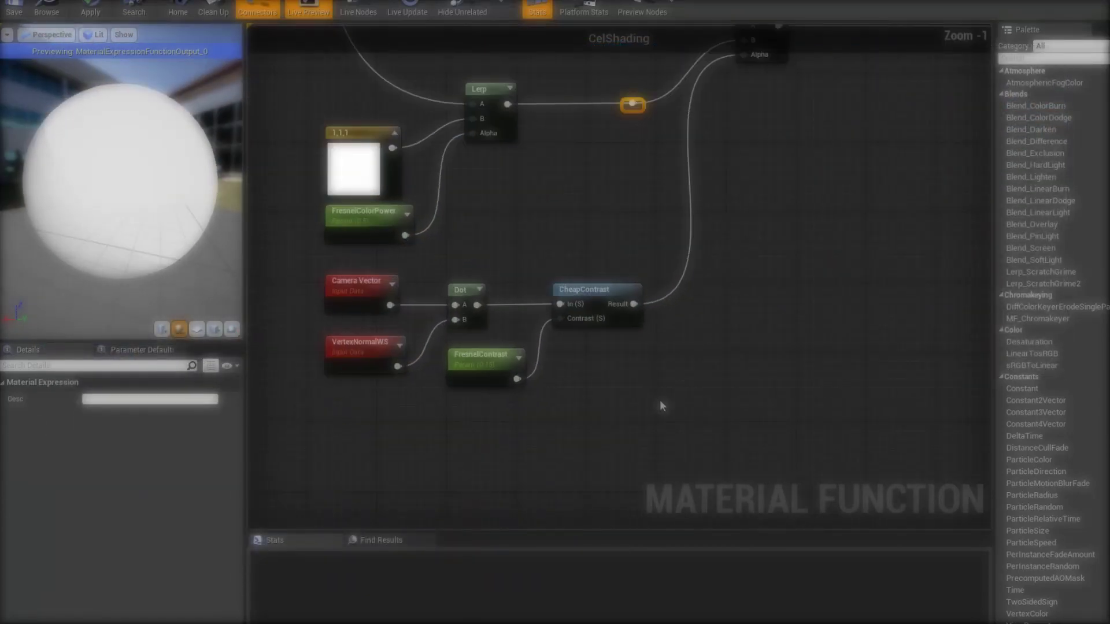
left_click_drag(512, 312, 559, 309)
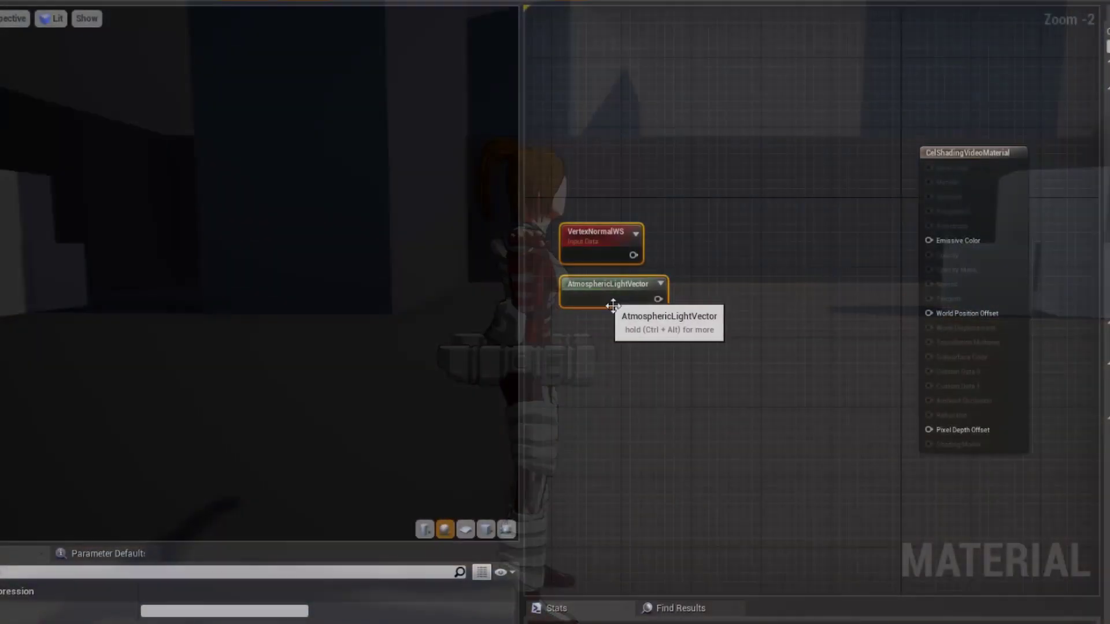
Dot VertexNormalWS with AtmosphericLightVector and wire the result into Emissive Color
left_click_drag(632, 255, 701, 250)
type("dot")
key("Return")
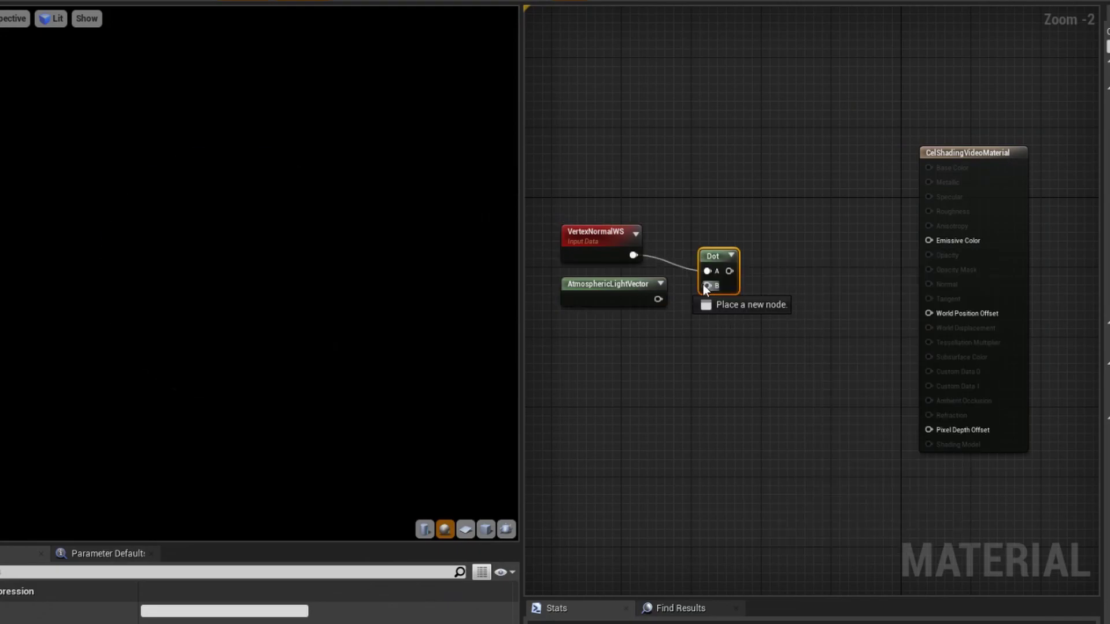
left_click_drag(730, 299, 929, 241)
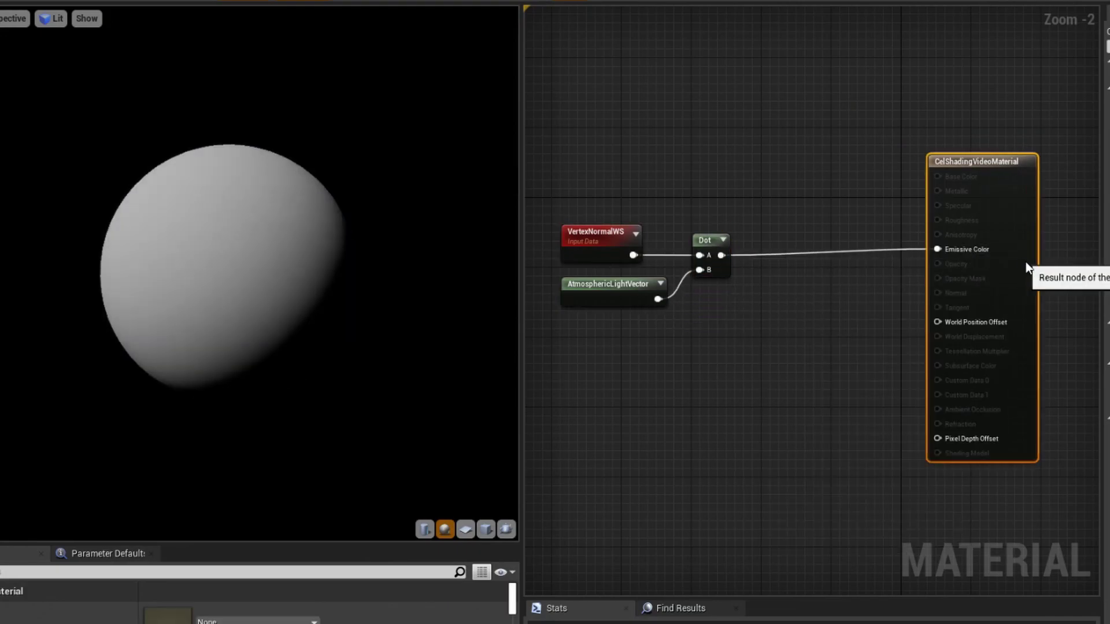
left_click_drag(1005, 273, 1023, 282)
Add an If node thresholding the dot at ShadowDepth and set its constant to 0
right_click(726, 357)
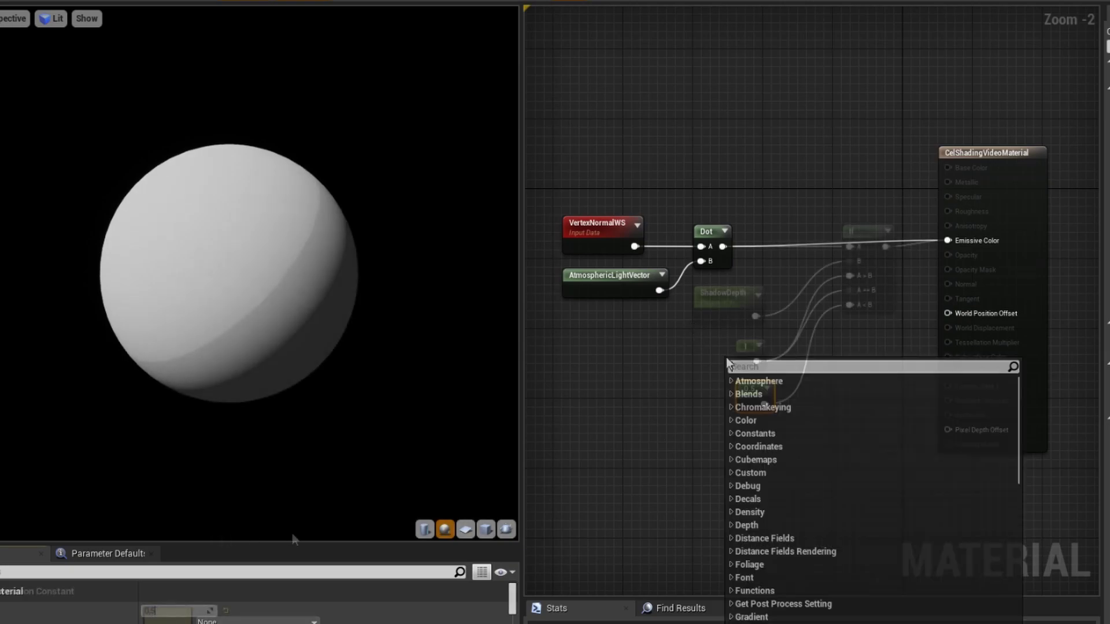
left_click(755, 396)
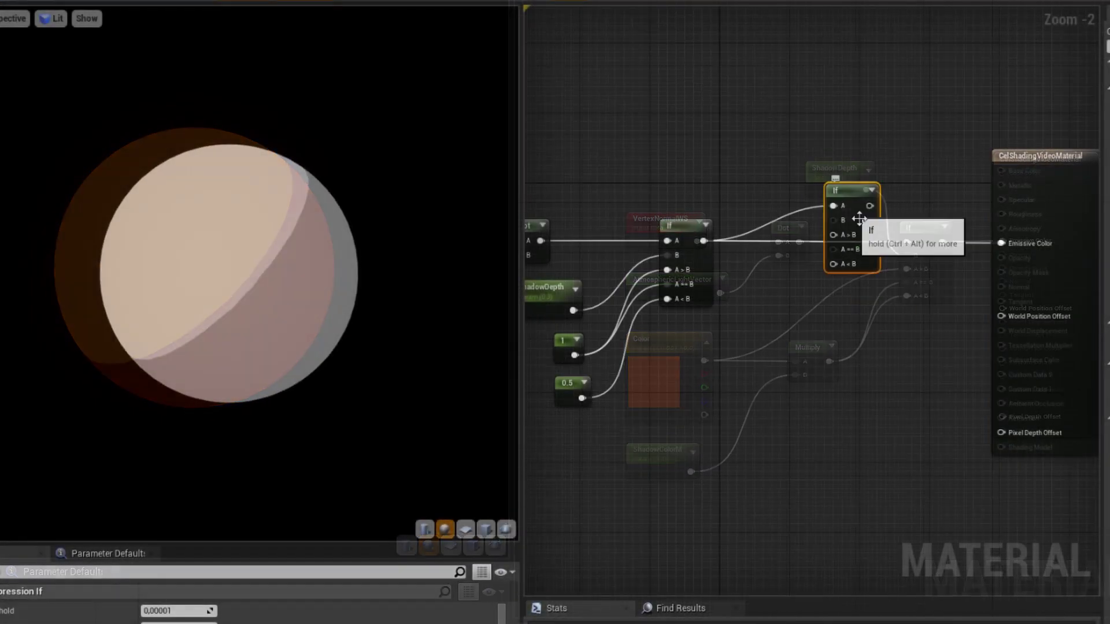
left_click_drag(728, 277, 856, 303)
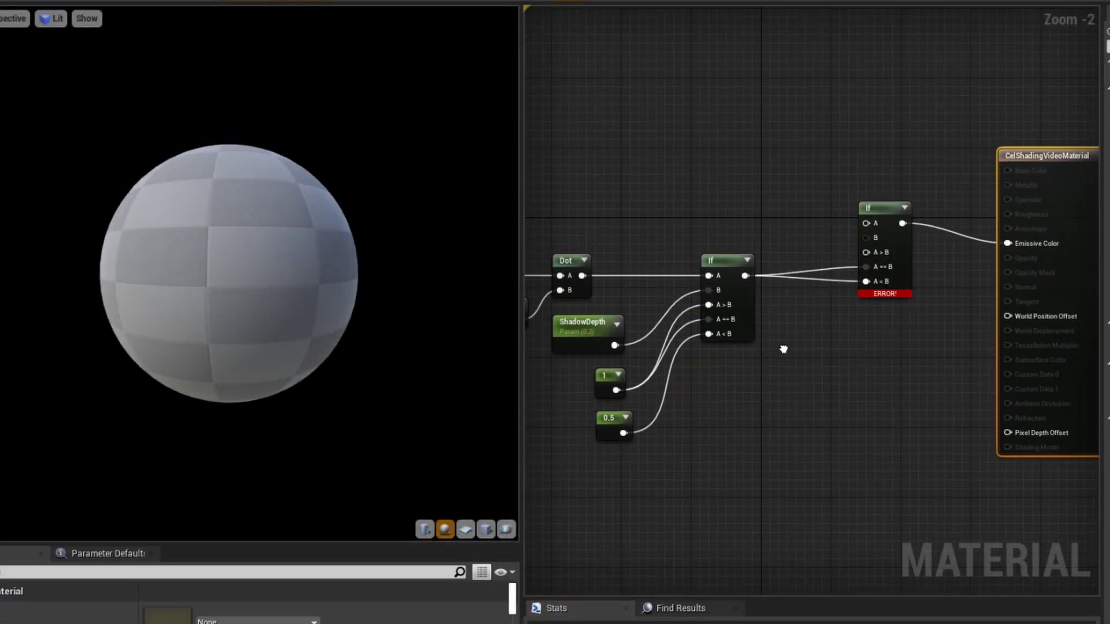
left_click(175, 611)
type("0")
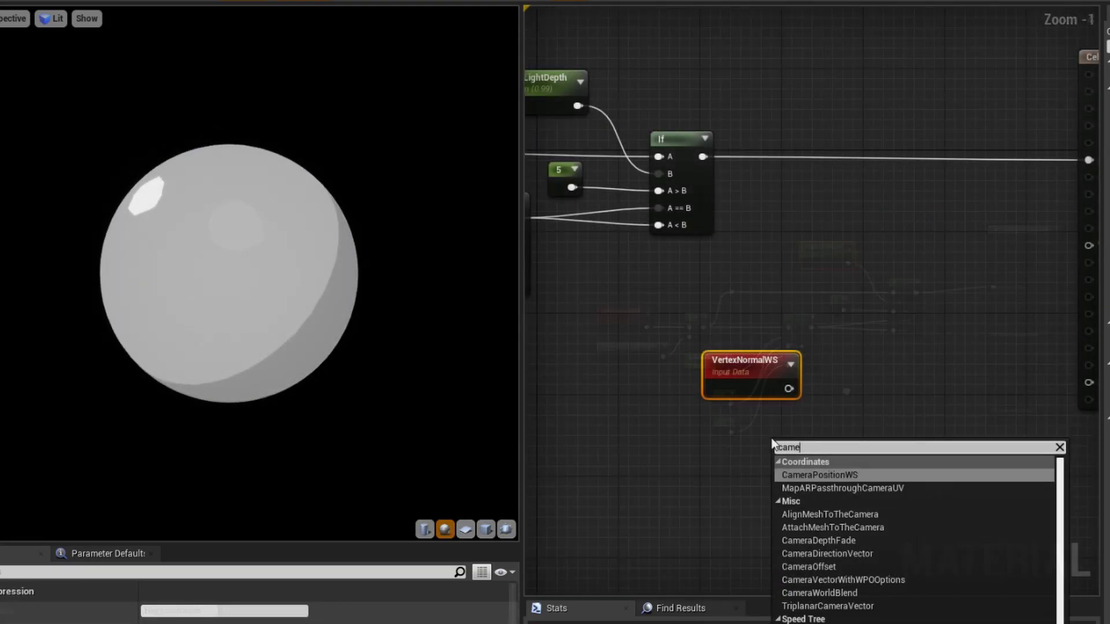
Dot a Camera Vector with VertexNormalWS and feed the result into a OneMinus node
left_click(803, 461)
left_click_drag(785, 391, 842, 380)
type("d")
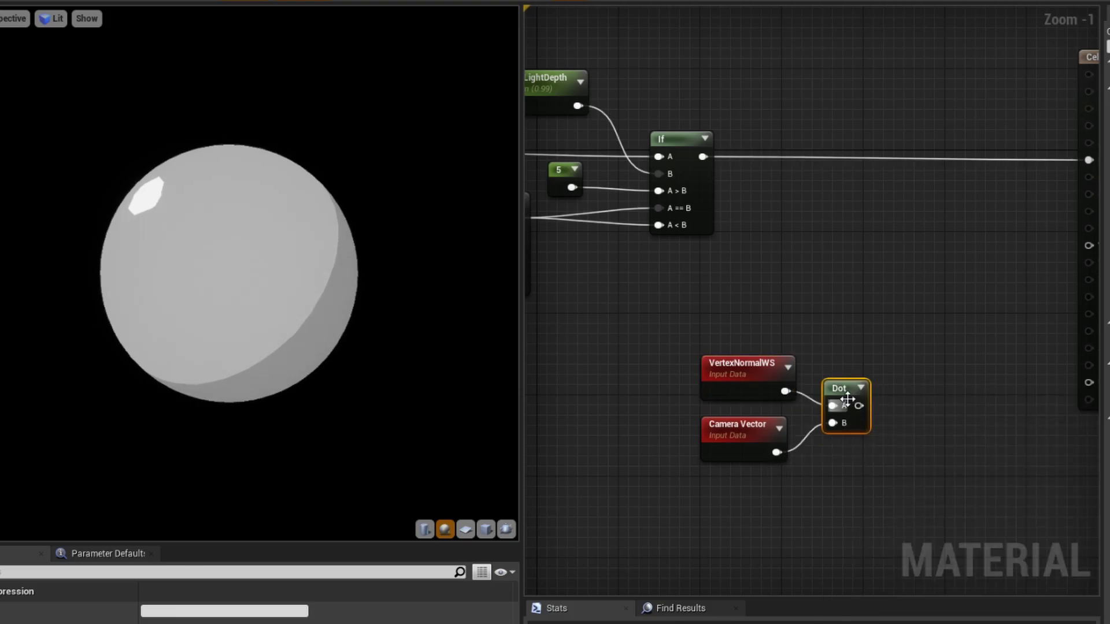
left_click_drag(863, 399, 910, 391)
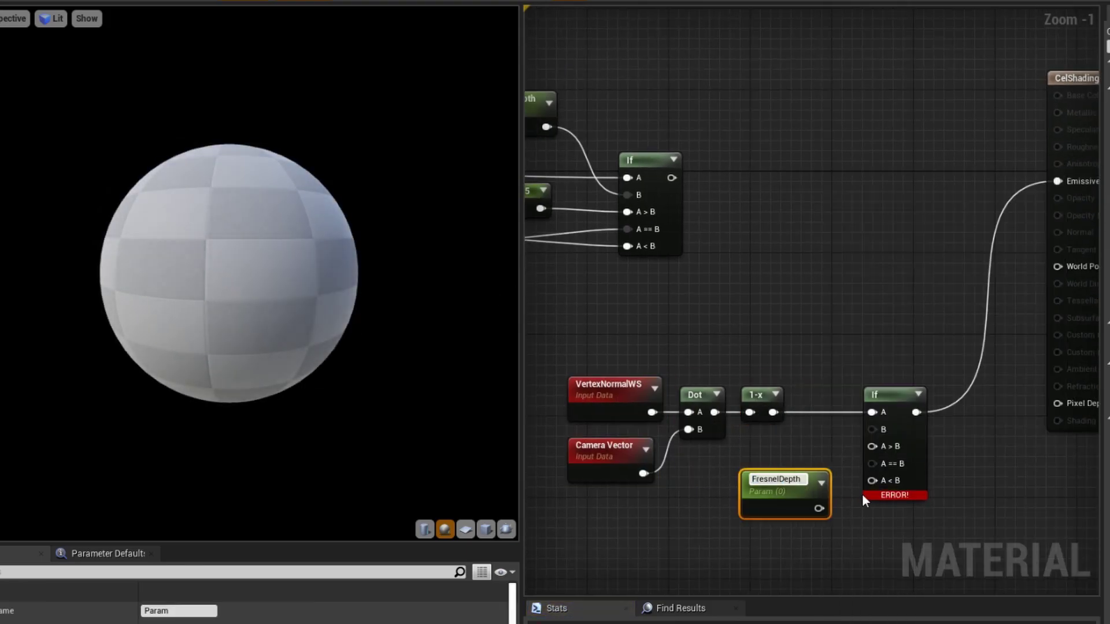
Wire a FresnelDepth parameter to the If node's B input and constant 0 to A<B
key("Return")
left_click_drag(812, 506, 873, 430)
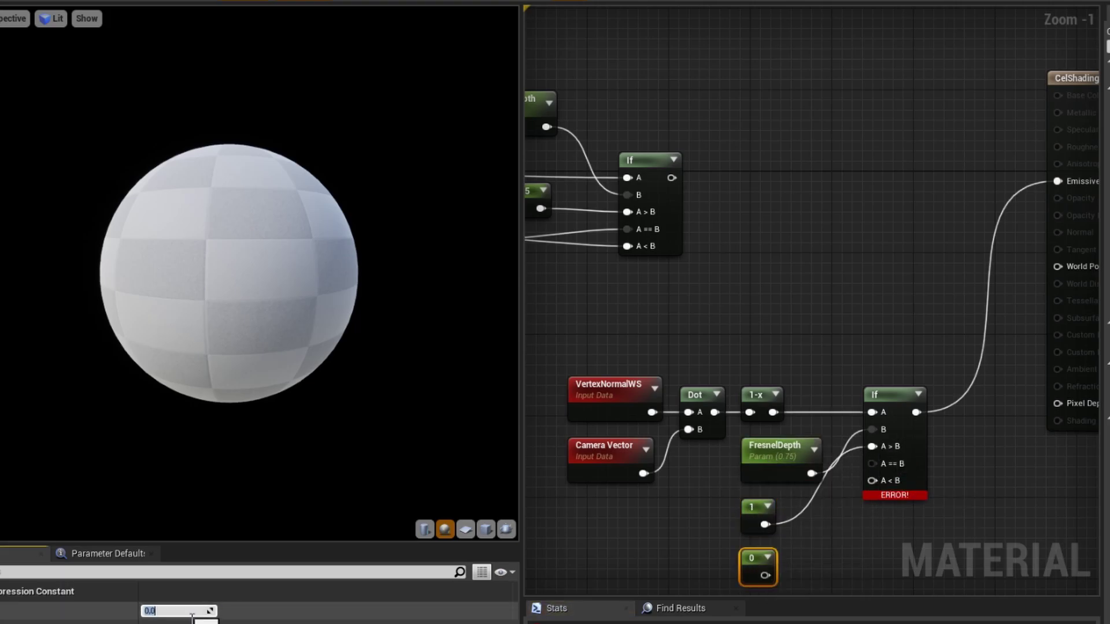
left_click_drag(765, 575, 873, 471)
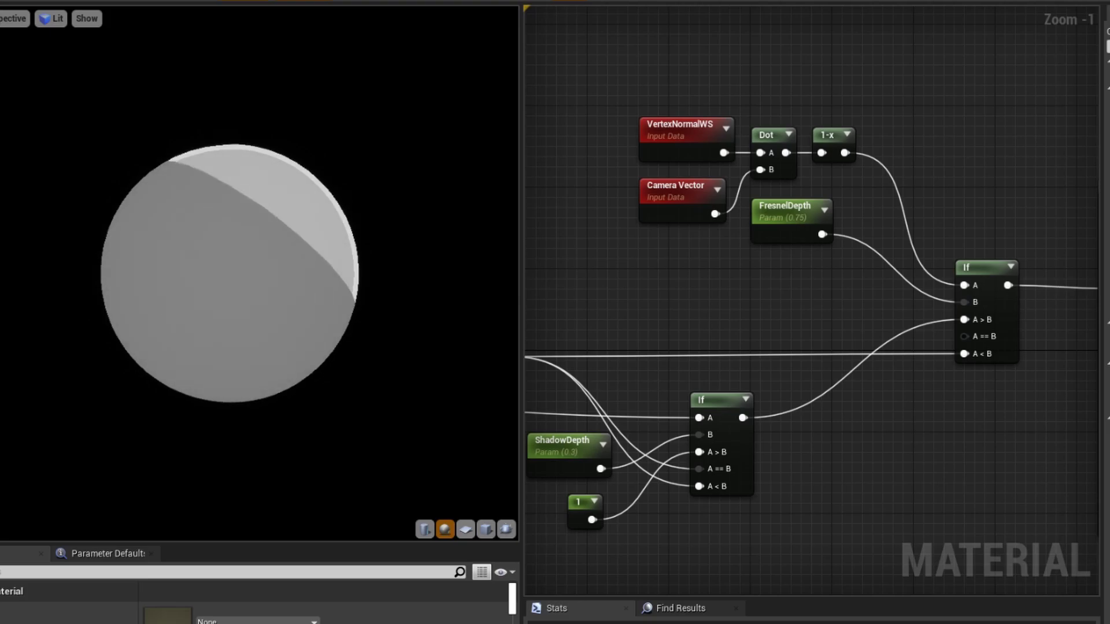
scroll(756, 404, "down", 3)
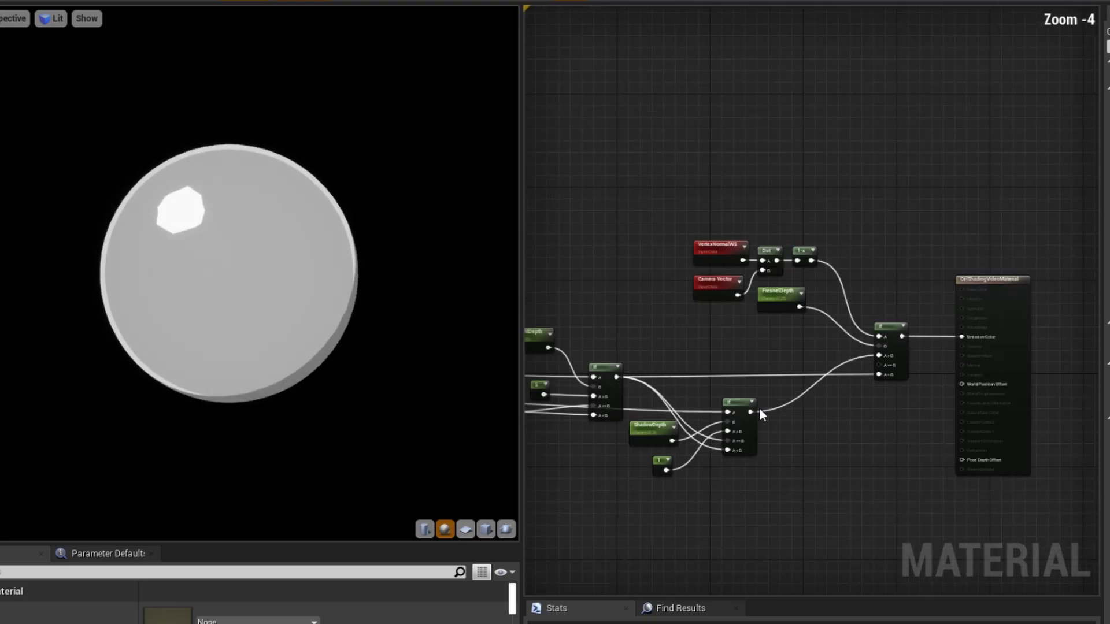
left_click_drag(694, 187, 945, 379)
scroll(792, 365, "up", 3)
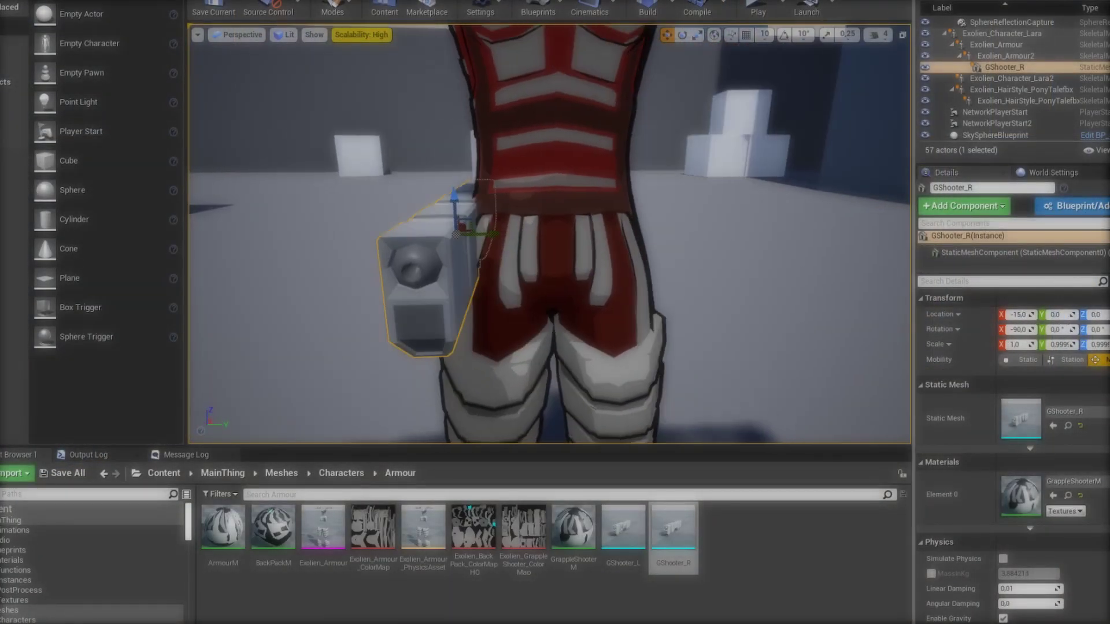
Set the GShooter_R gun's location to X -15 and Y 0, then view the character
left_click(1017, 315)
key("BackSpace")
type("-1")
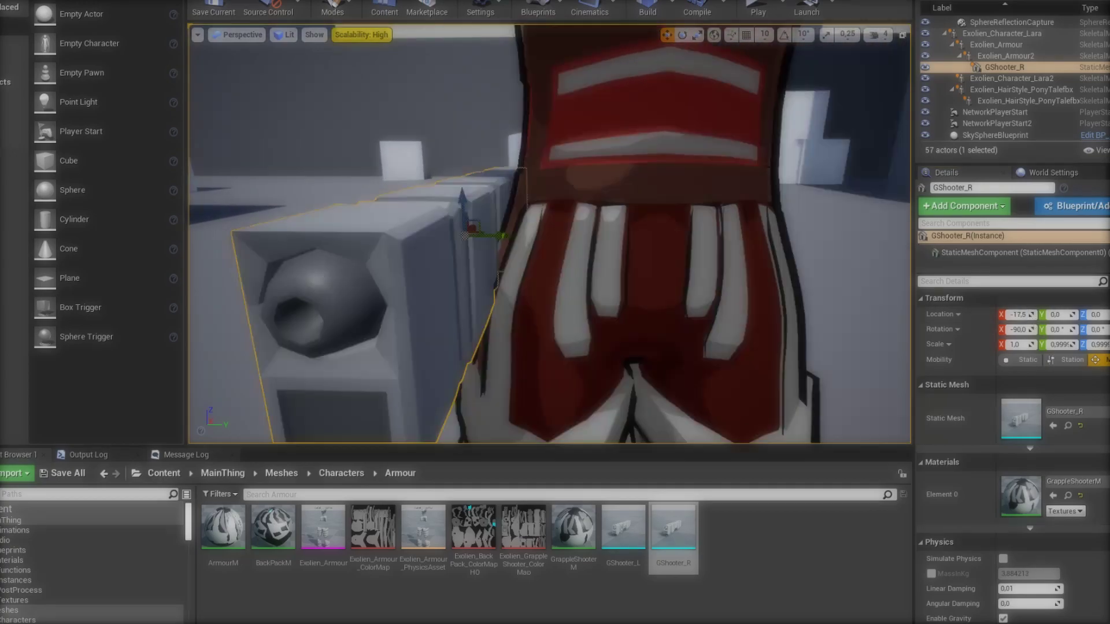
type("5")
key("Return")
right_click_drag(878, 271, 792, 324)
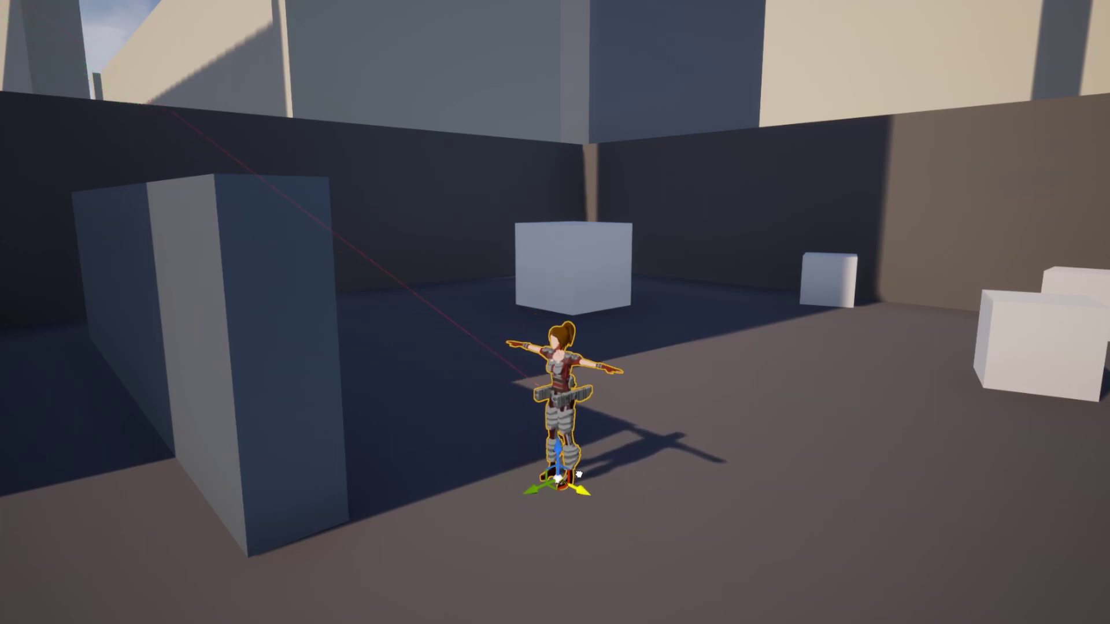
Drag the character across the floor into and out of the wall's shadow
left_click_drag(525, 414, 453, 379)
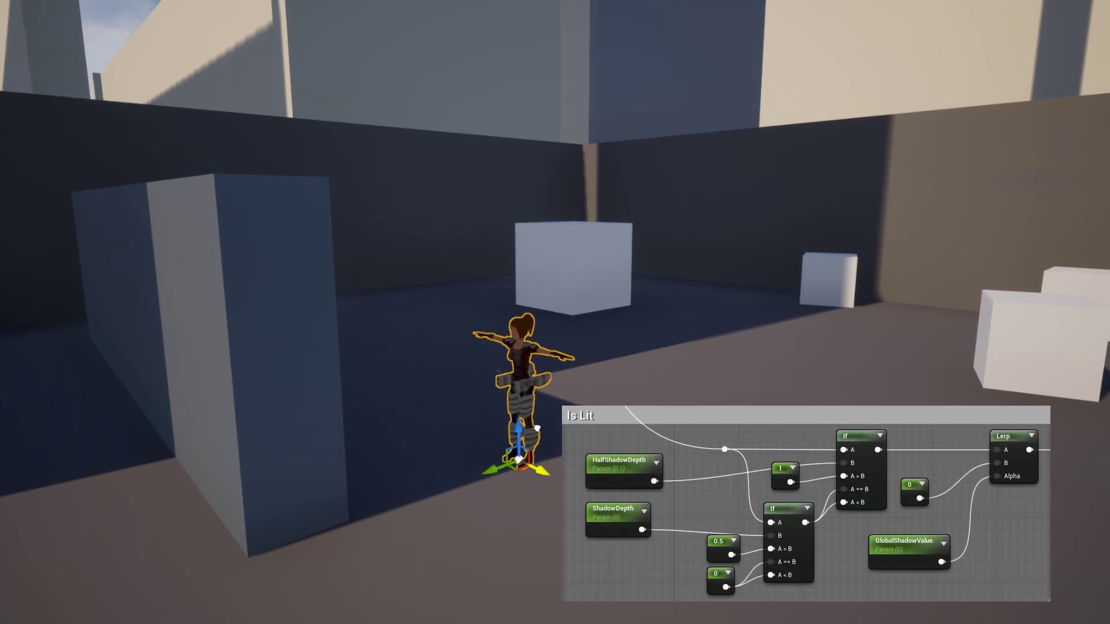
left_click_drag(570, 432, 544, 425)
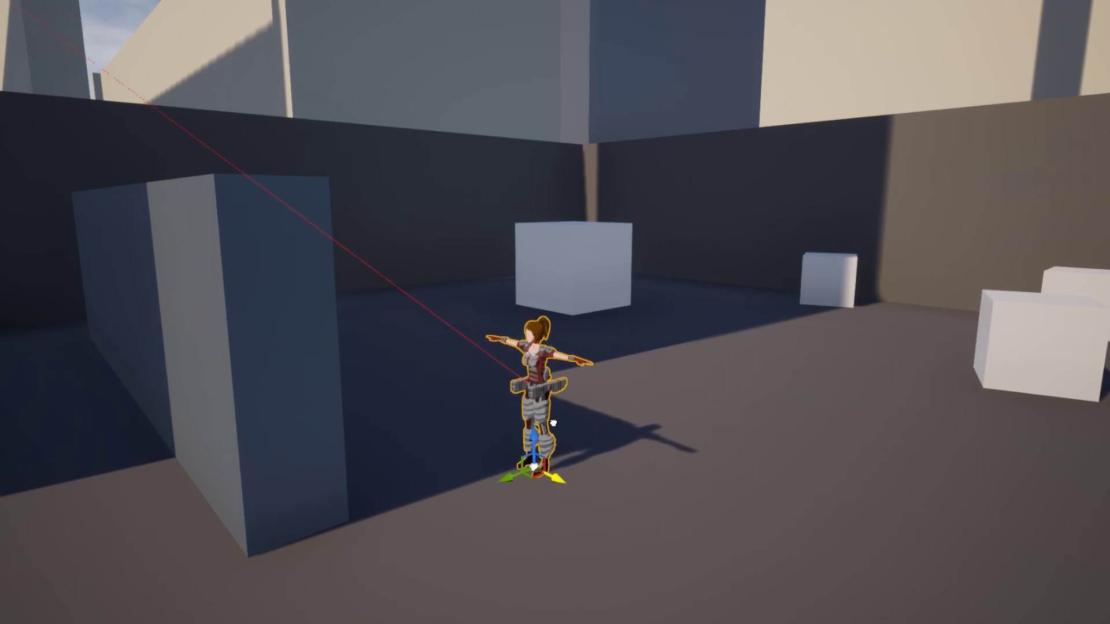
left_click_drag(553, 424, 645, 465)
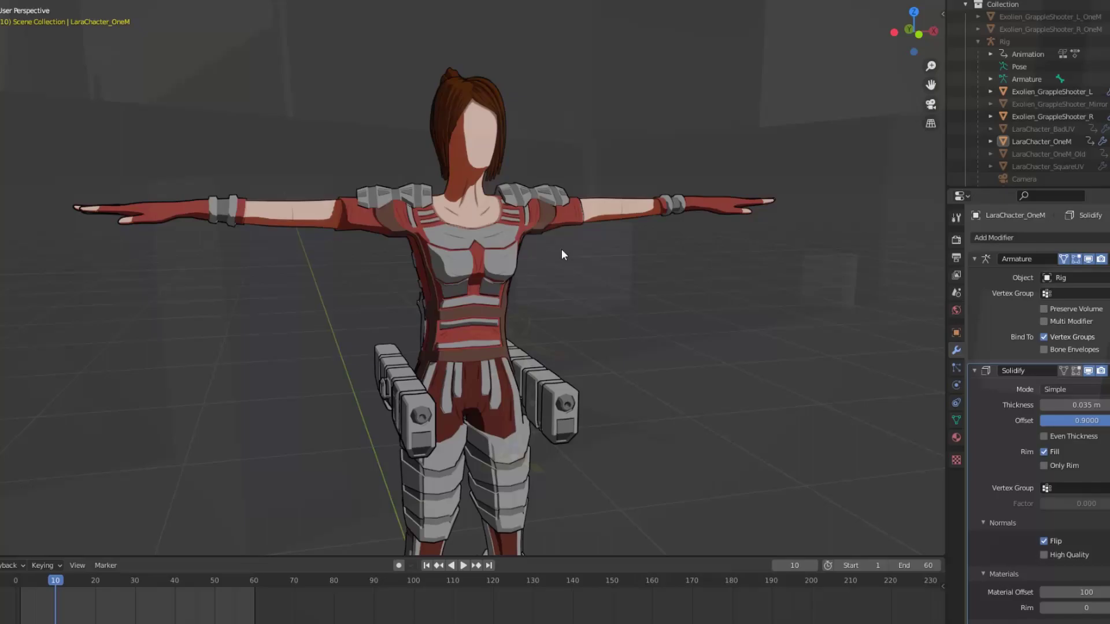
Enter Edit Mode on the character and toggle the Solidify shell's edit-mode and cage display
left_click(523, 239)
key("Tab")
scroll(563, 232, "up", 2)
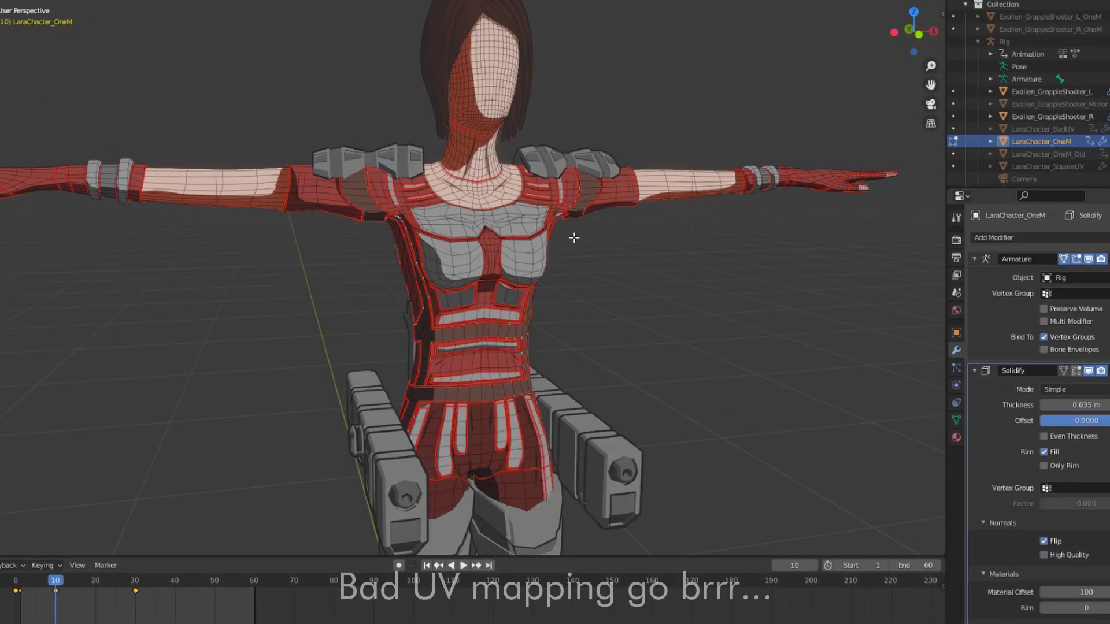
middle_click_drag(573, 238, 702, 257)
left_click(1064, 371)
left_click(1076, 372)
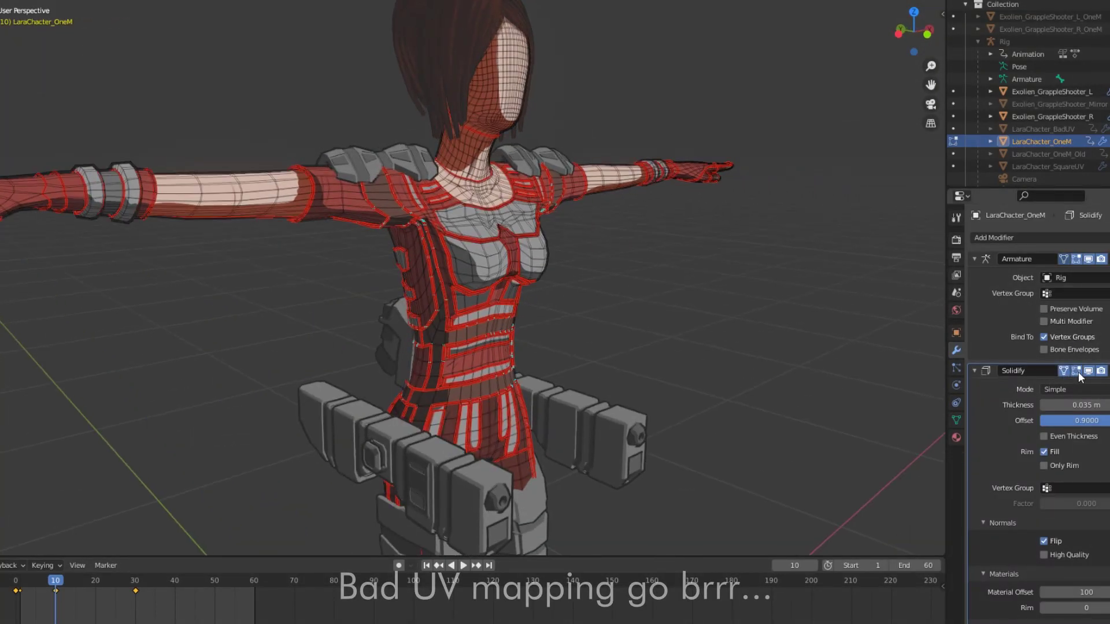
scroll(479, 237, "up", 3)
middle_click_drag(479, 237, 467, 230)
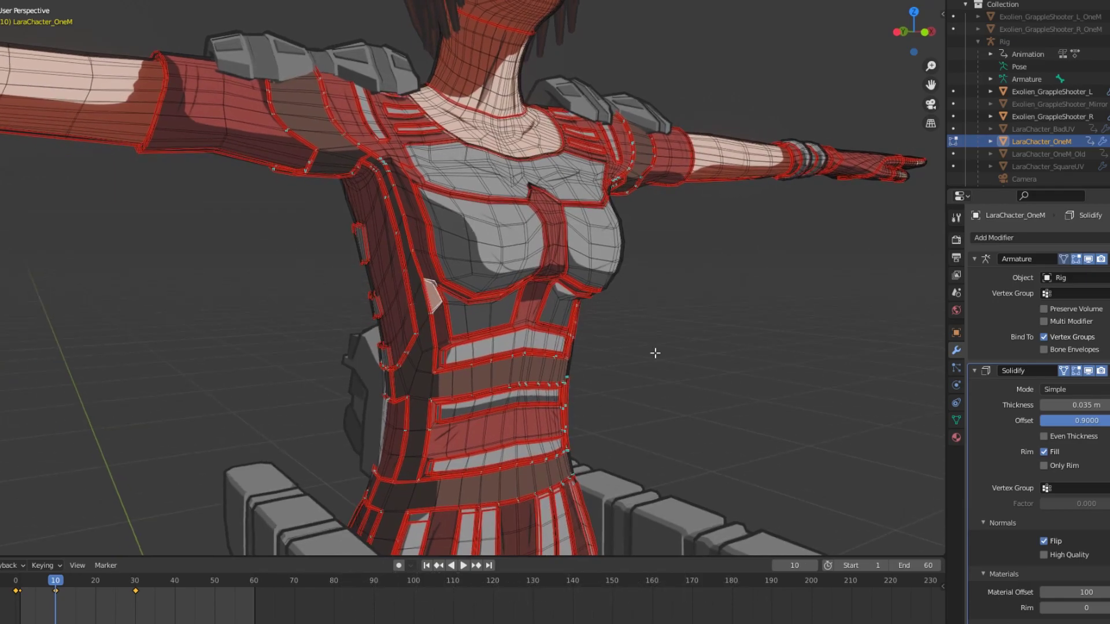
left_click(1063, 370)
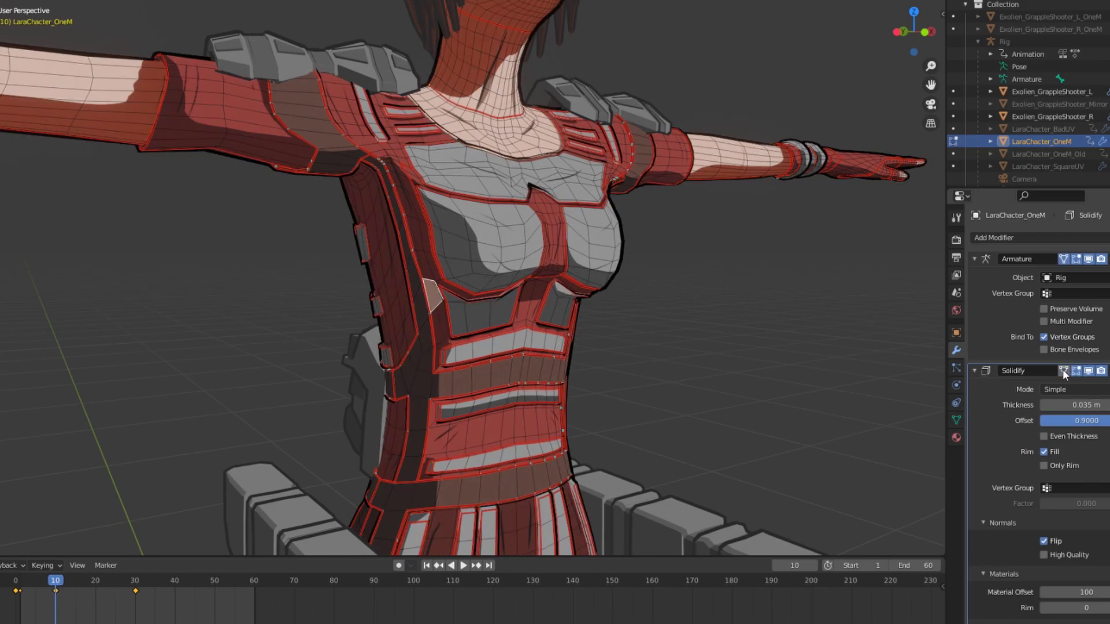
left_click(1063, 370)
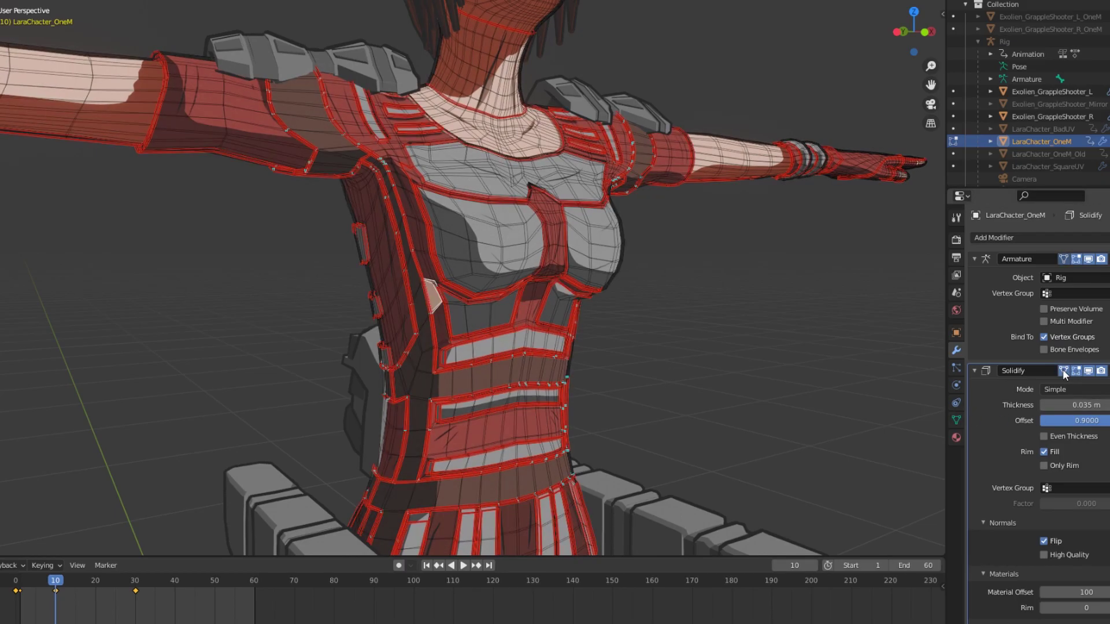
left_click(1072, 370)
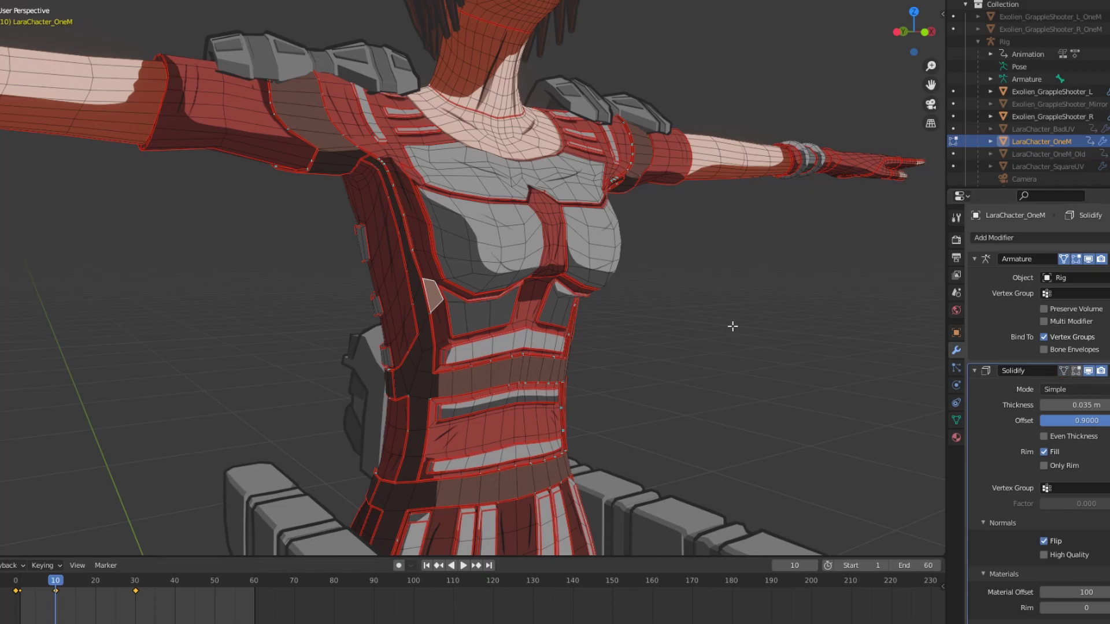
middle_click_drag(658, 304, 511, 307)
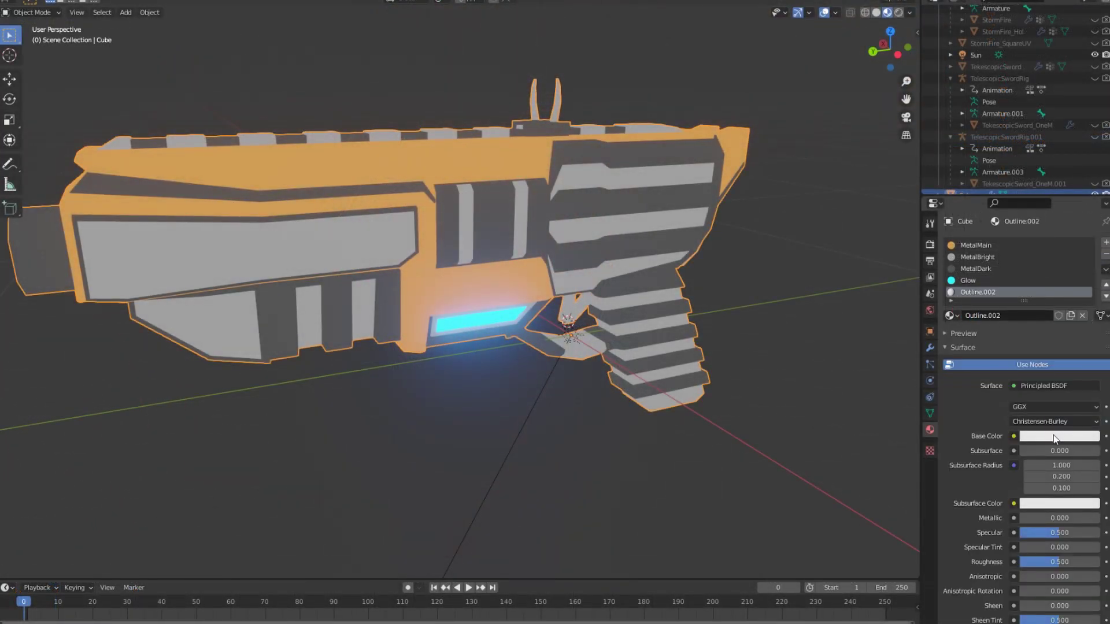
Make the Outline.002 material a black Emission shader
left_click(1056, 385)
left_click(982, 124)
left_click(1059, 406)
left_click_drag(1083, 243, 1083, 335)
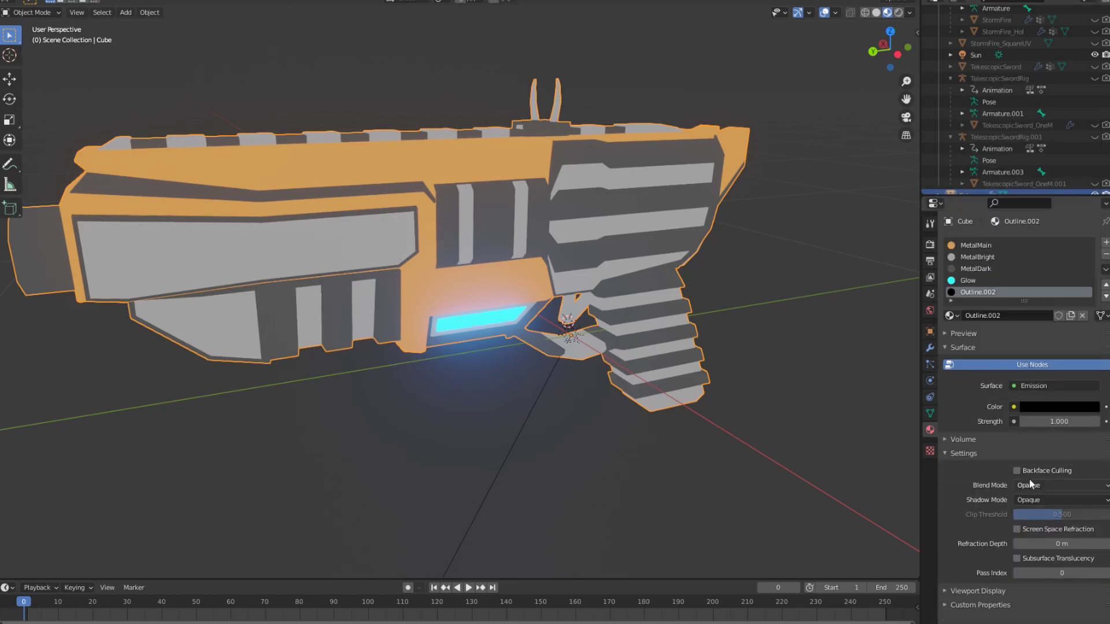
Add a Solidify modifier to the gun with flipped normals, Material Offset 100 and more thickness
left_click(929, 349)
left_click(1023, 242)
left_click(882, 443)
left_click(966, 526)
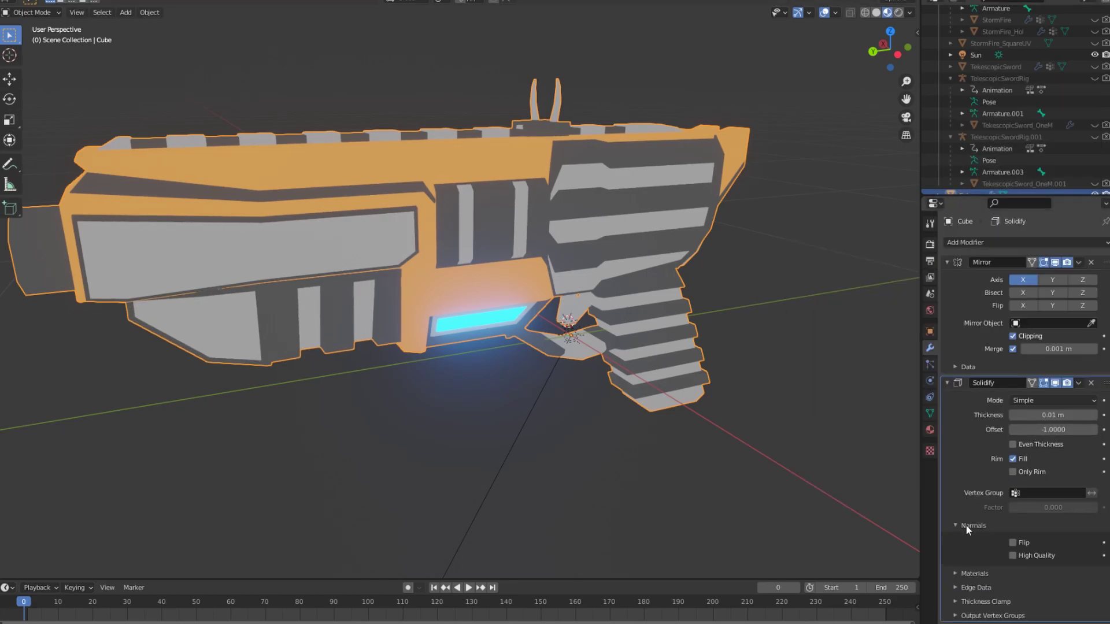
left_click(1012, 543)
double_click(1052, 591)
type("100")
key("Return")
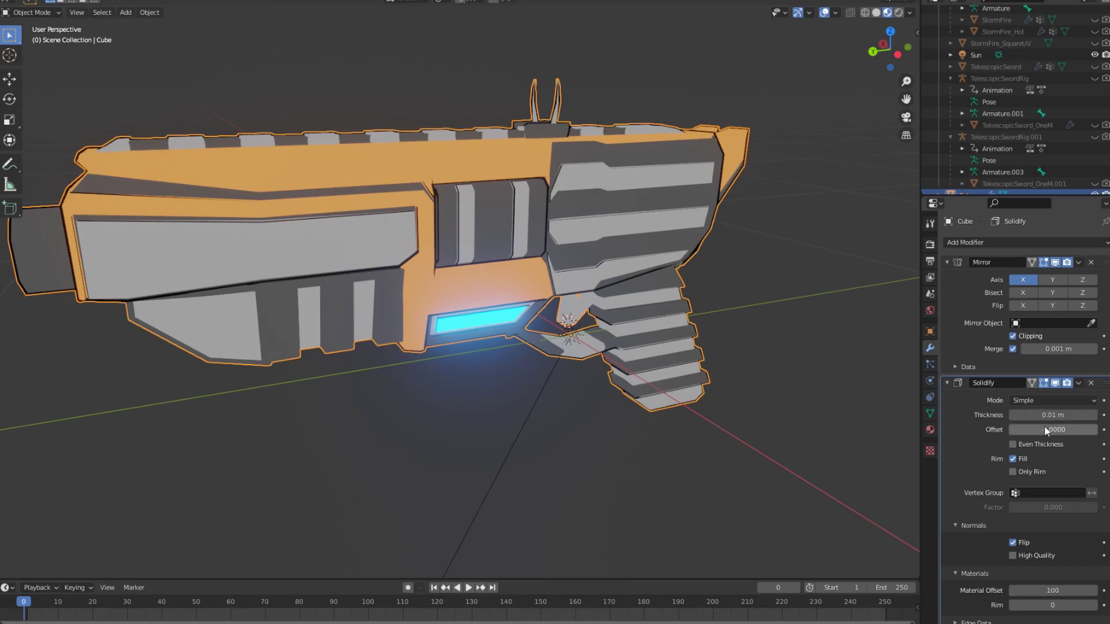
left_click_drag(1044, 430, 1069, 429)
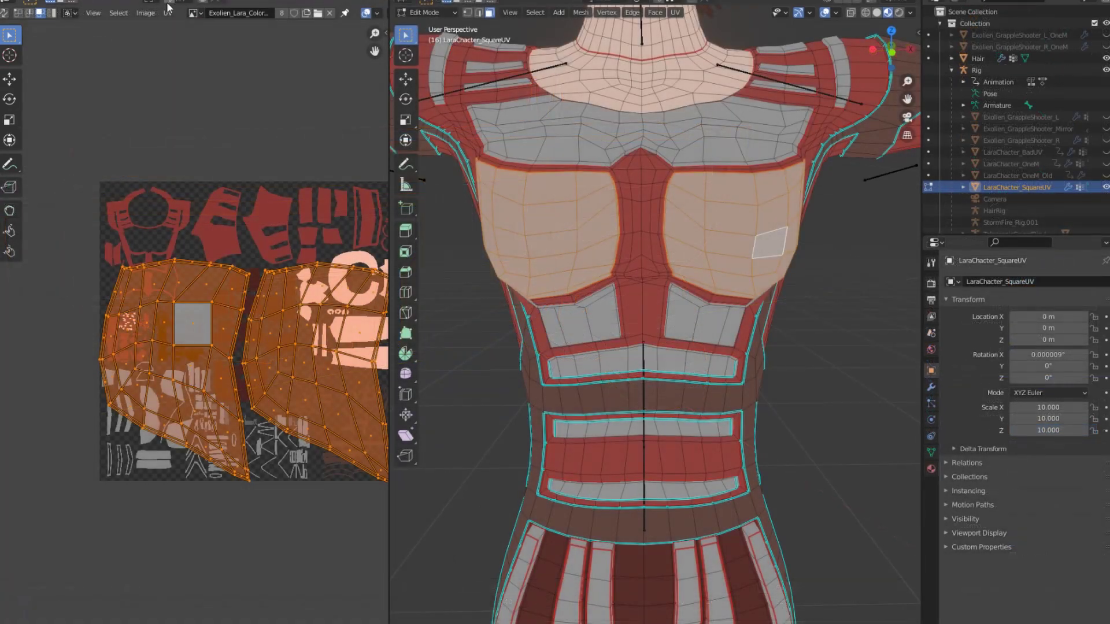
Unwrap with Follow Active Quads using length averaging, then scale and move the grid island
left_click(168, 13)
left_click(324, 171)
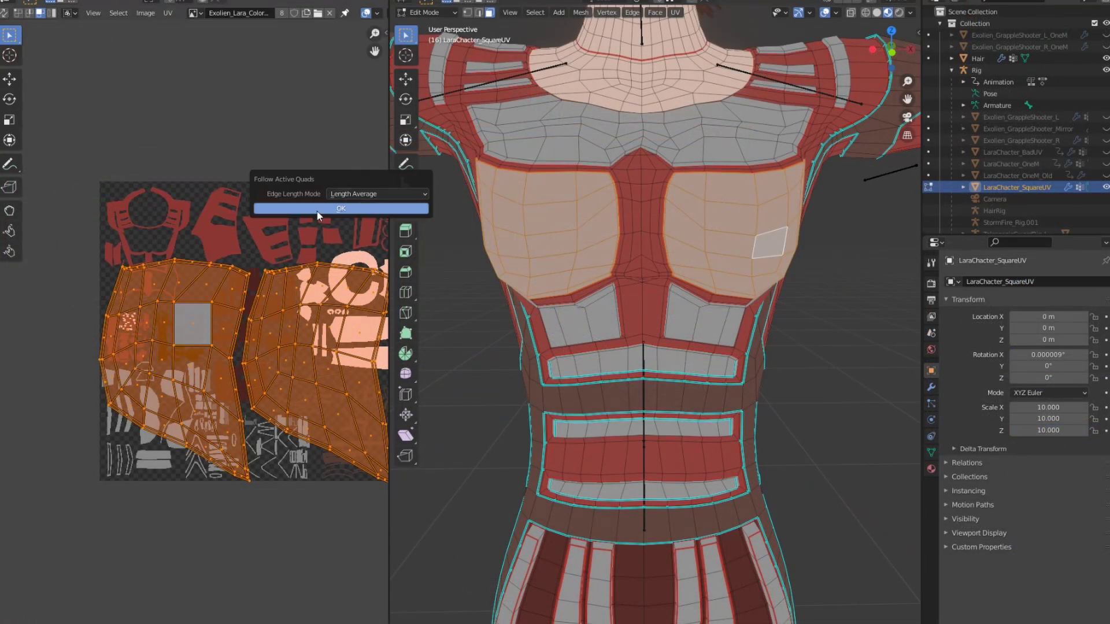
left_click(344, 211)
key("s")
left_click(164, 263)
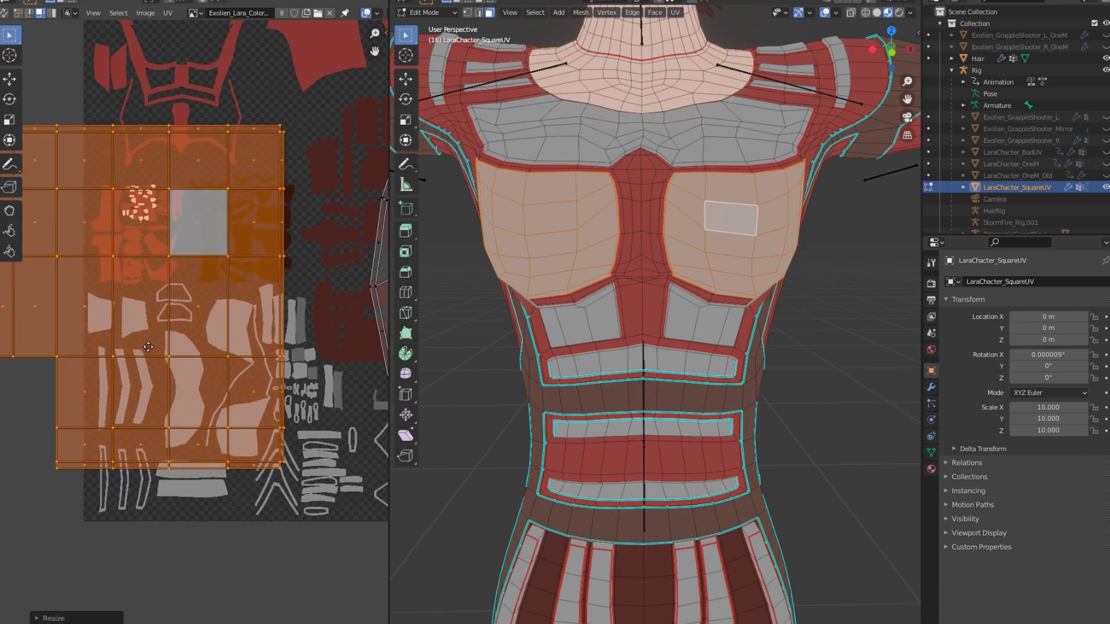
scroll(163, 263, "down", 3)
key("g")
left_click(278, 260)
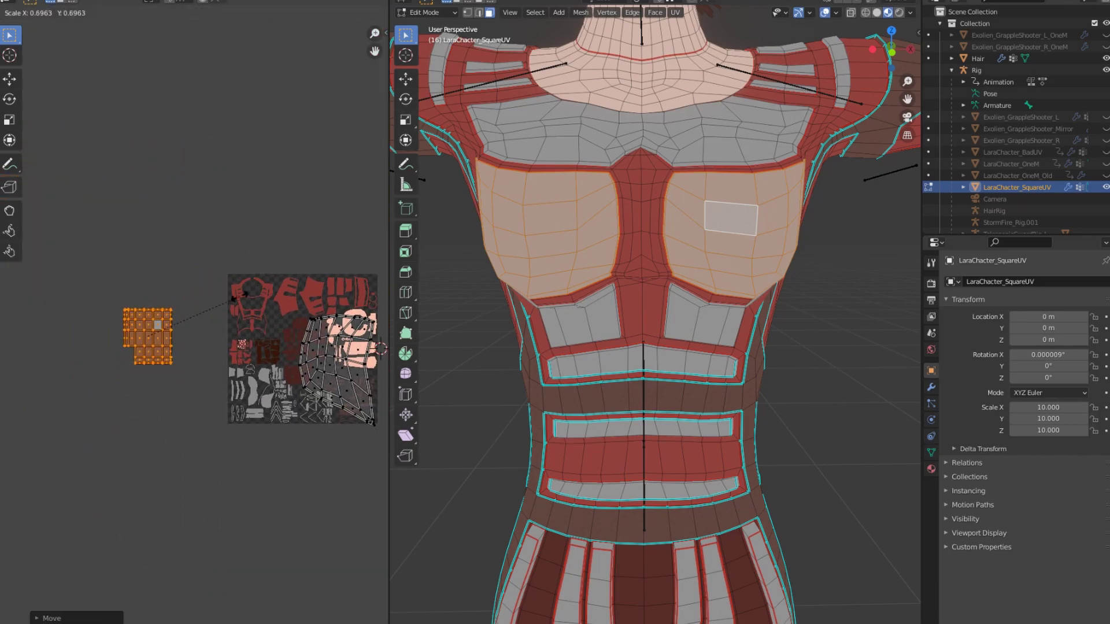
left_click(233, 298)
Select the linked chest UV island and move it beside the grid island
scroll(233, 297, "up", 3)
scroll(260, 347, "up", 2)
left_click(308, 395)
key("l")
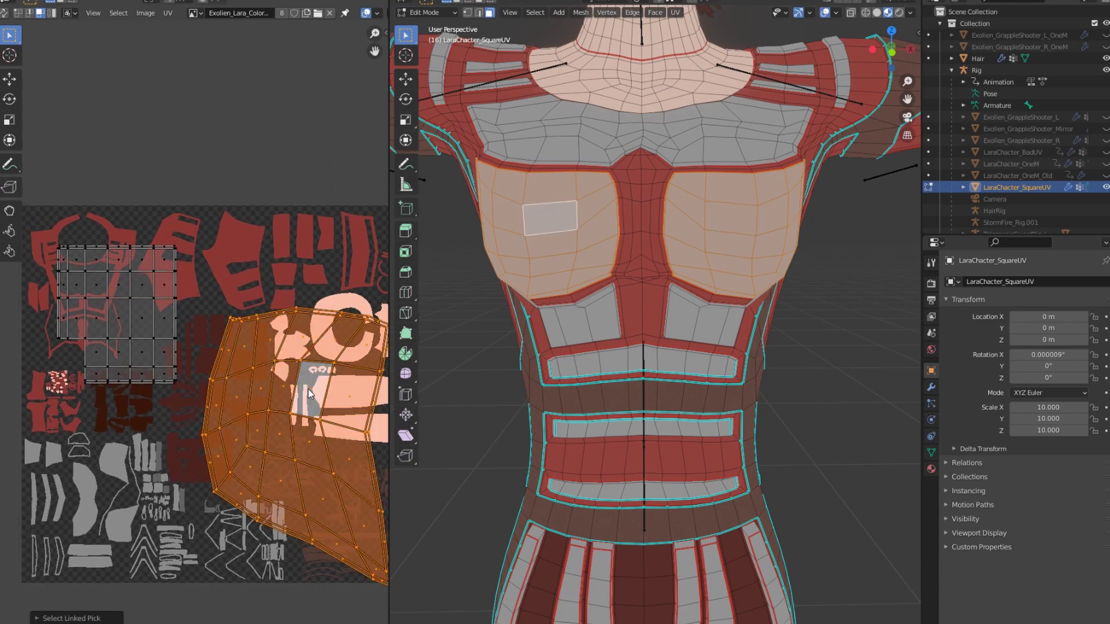
key("g")
left_click(290, 318)
scroll(232, 332, "up", 2)
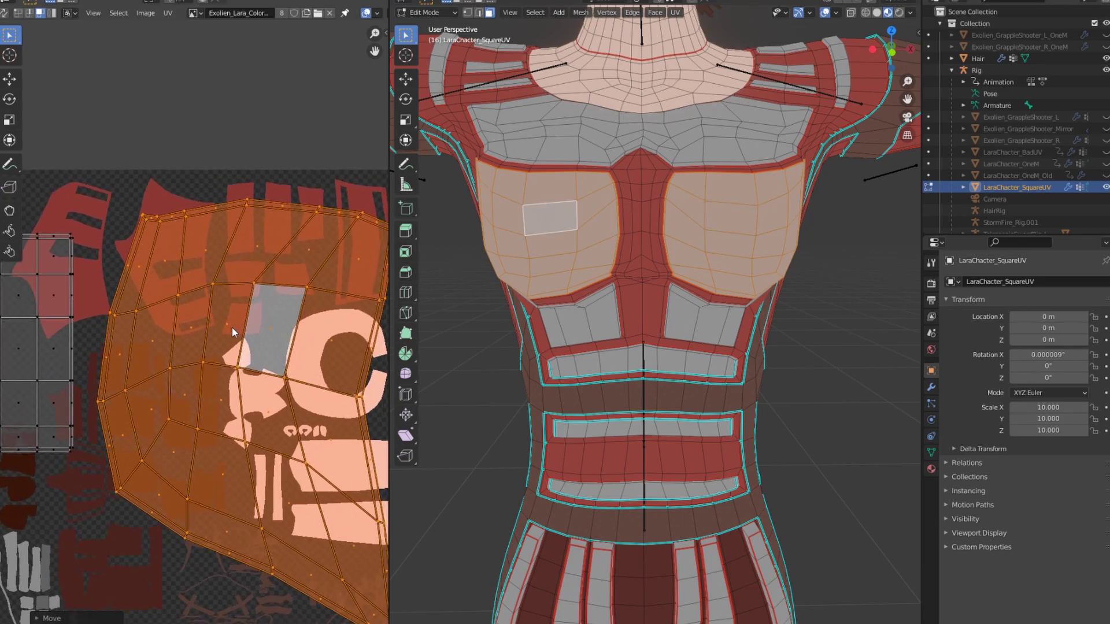
Straighten the chest island's bottom edge horizontally and reselect the whole island
left_click(30, 14)
left_click(261, 372)
key("shift+w")
left_click(239, 278)
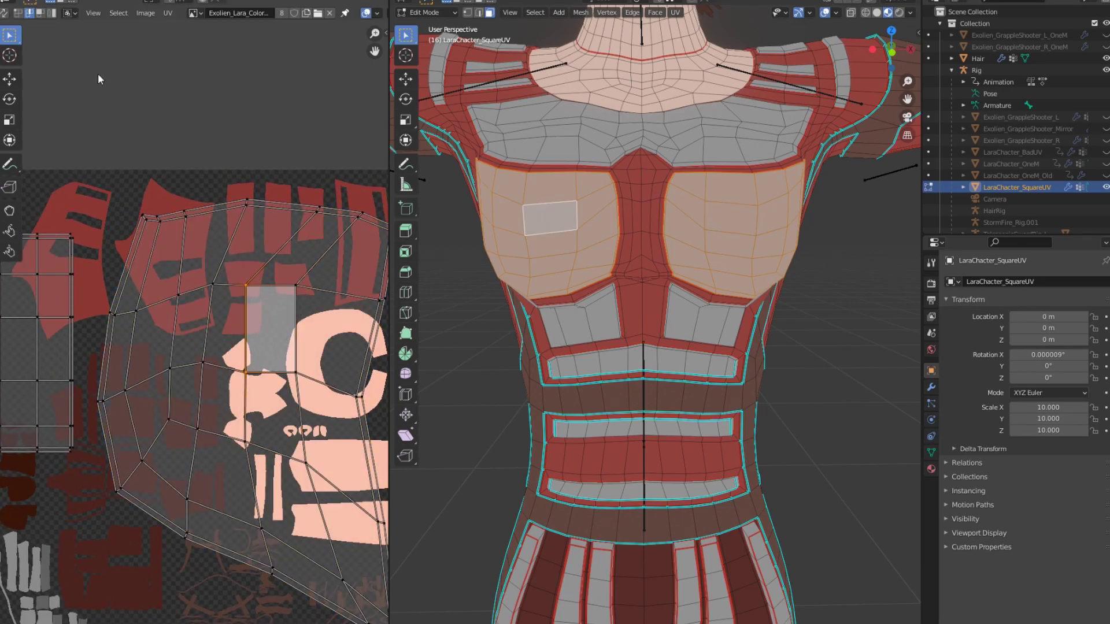
key("l")
left_click(30, 15)
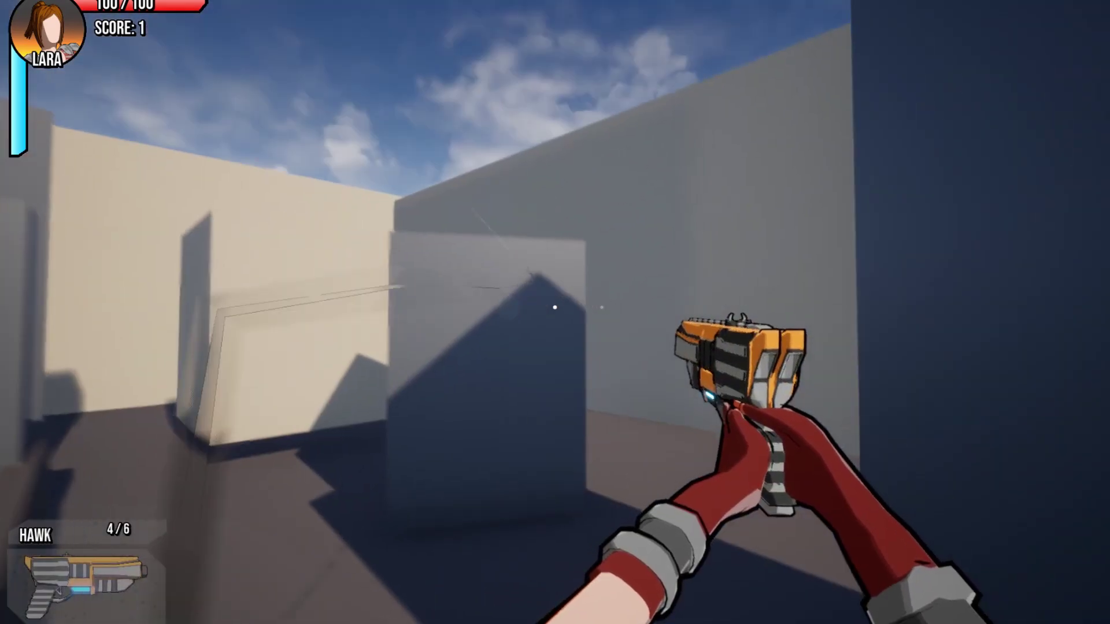
Walk toward the walls, reload the Hawk pistol and fire it at the buildings
key("w")
key("w")
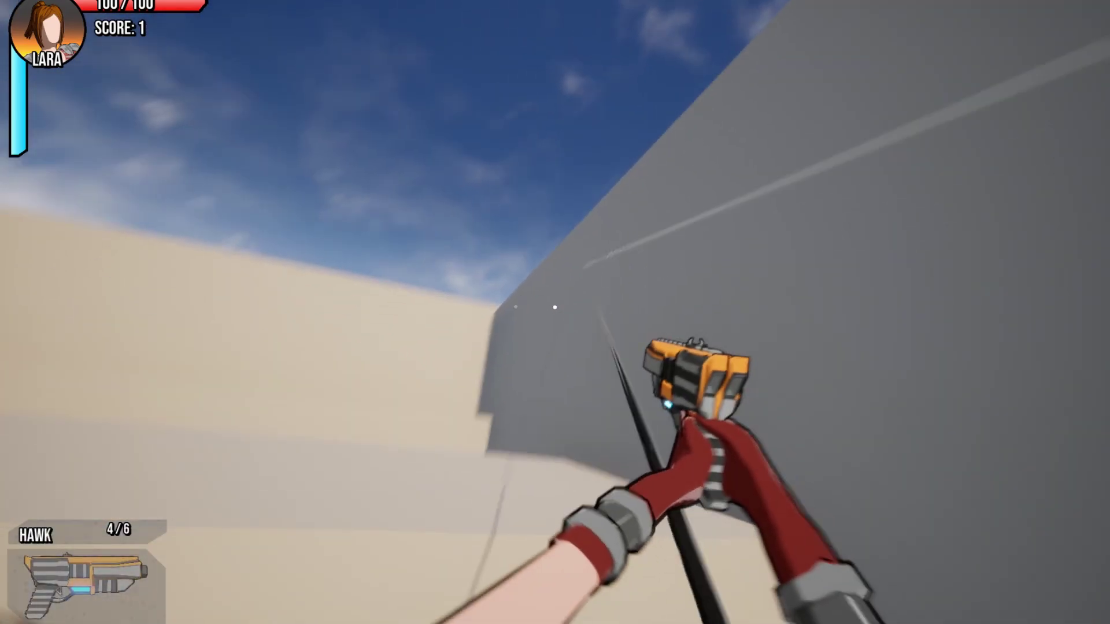
key("r")
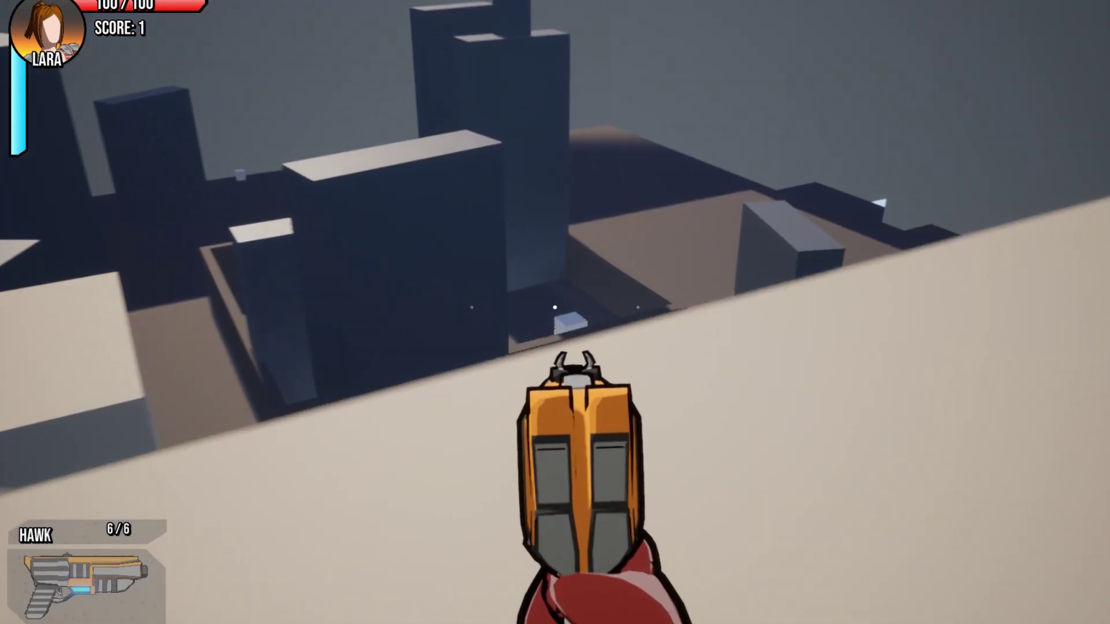
left_click(555, 307)
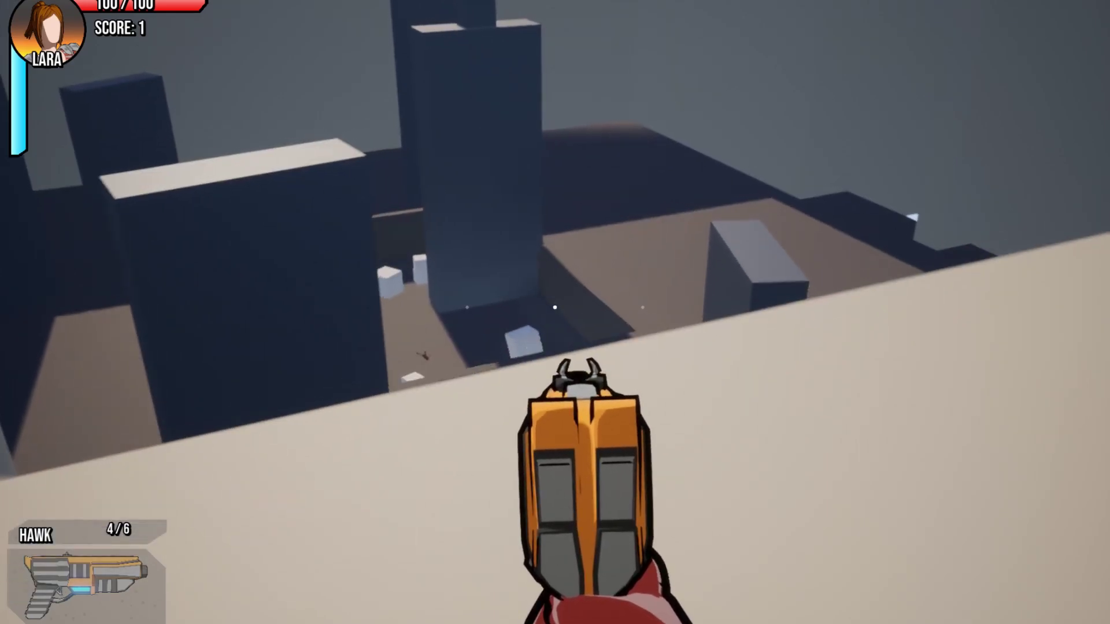